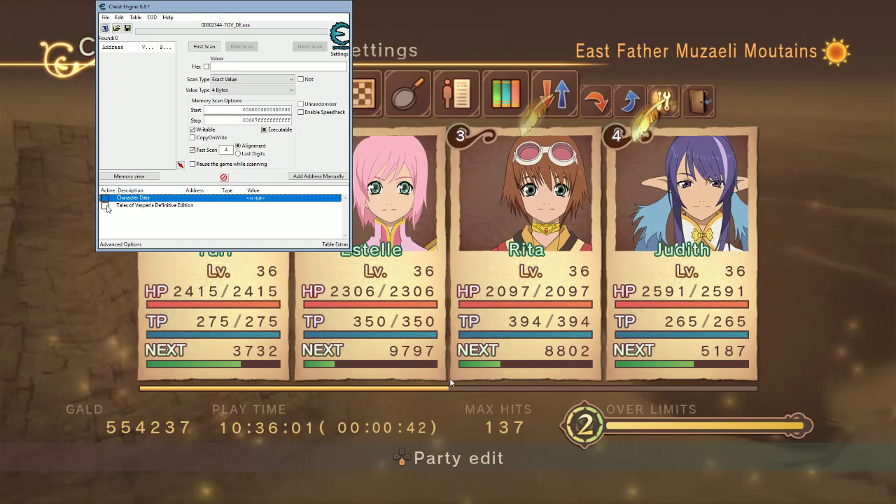
Activate the Tales of Vesperia Definitive Edition entry, its Enable entry and the [Scripts] group in the cheat table
left_click(106, 207)
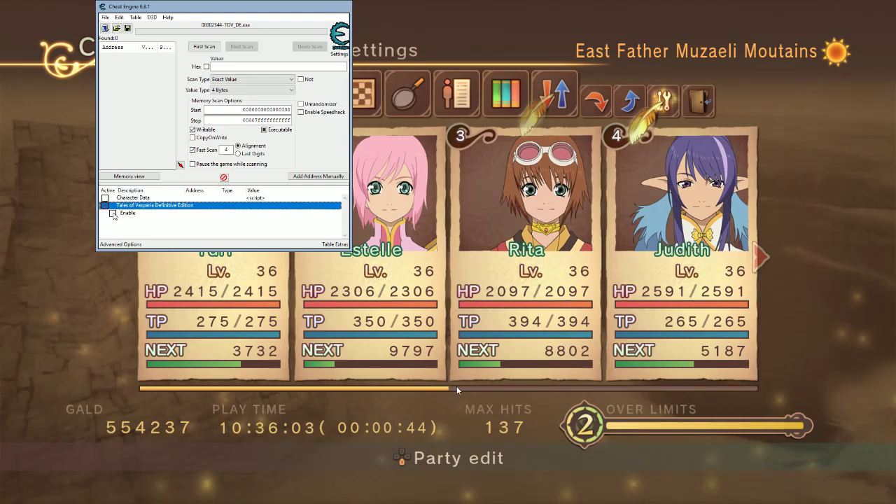
left_click(113, 213)
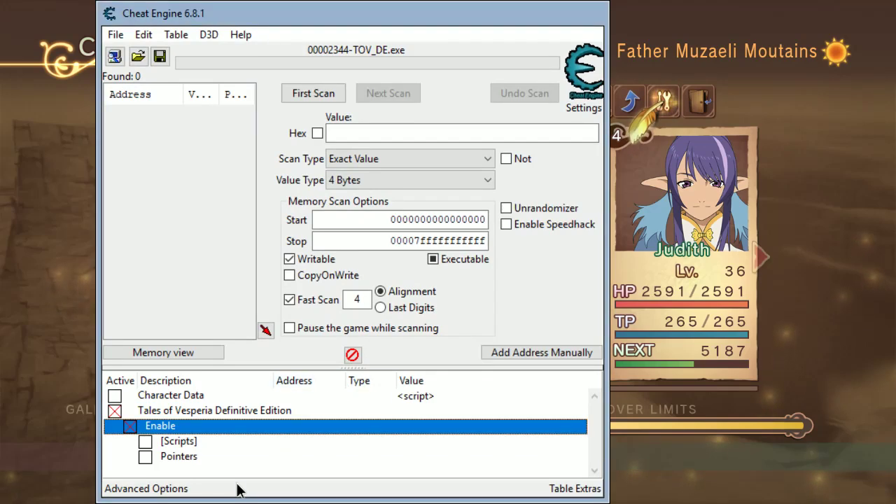
left_click(144, 444)
Activate the Art Usage Multiplier script and set its multiplier value to 5
scroll(191, 437, "down", 1)
scroll(196, 442, "down", 1)
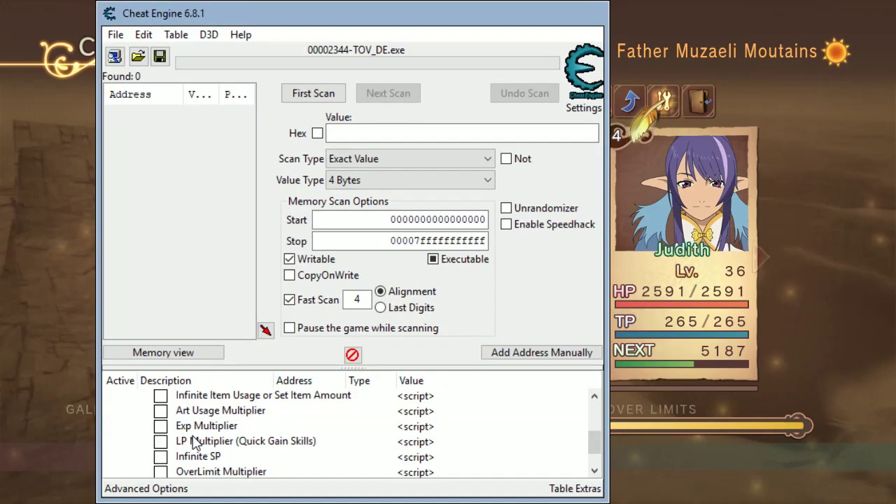
left_click(162, 411)
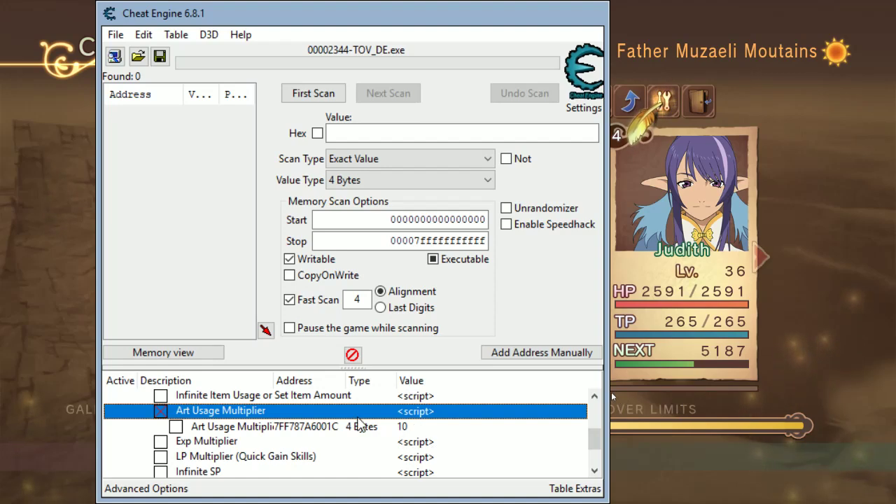
left_click(403, 429)
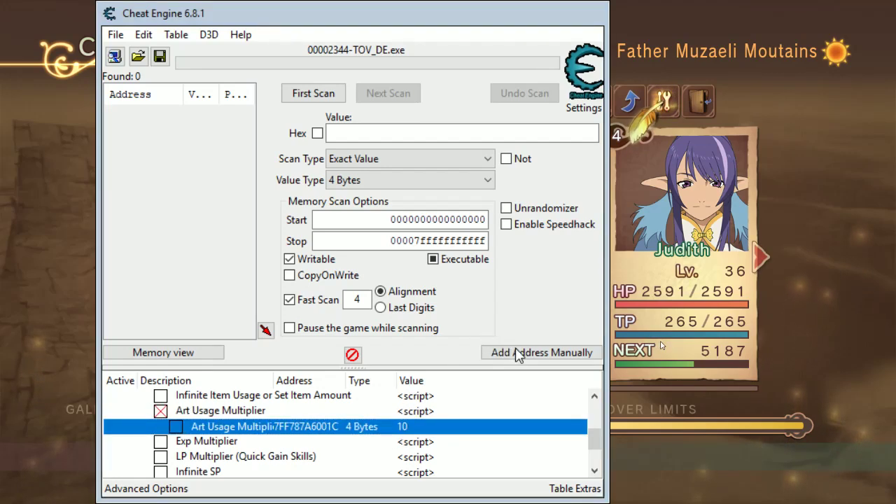
key("Return")
type("5")
key("Return")
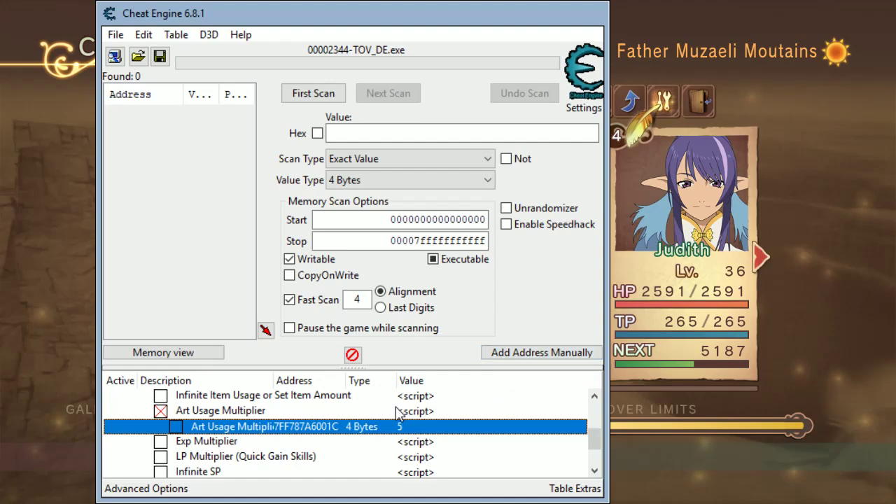
Review the remaining scripts, and briefly activate the Pointers group with its [ Tools ] script before deactivating both
scroll(297, 410, "up", 1)
scroll(297, 413, "down", 1)
scroll(287, 420, "down", 1)
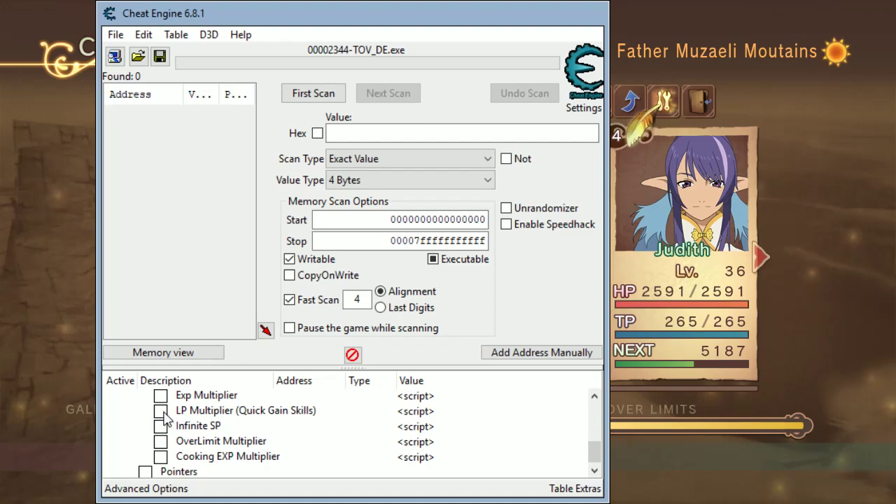
scroll(173, 430, "up", 2)
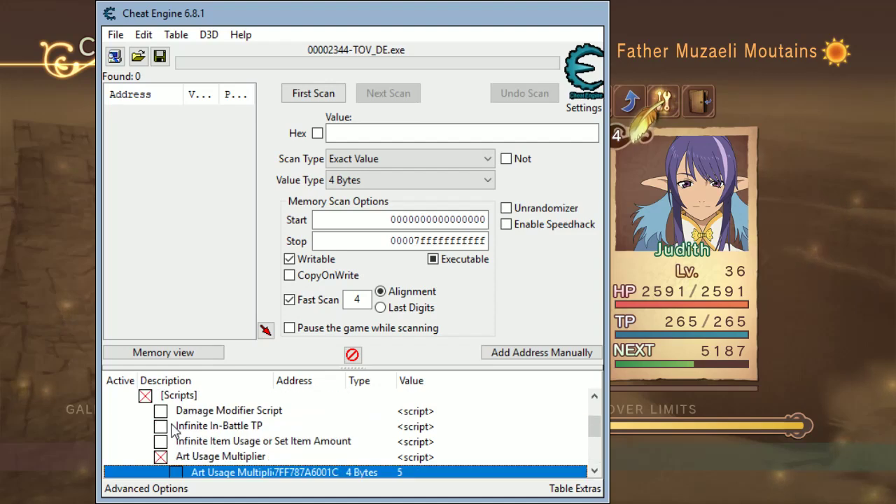
scroll(173, 430, "down", 2)
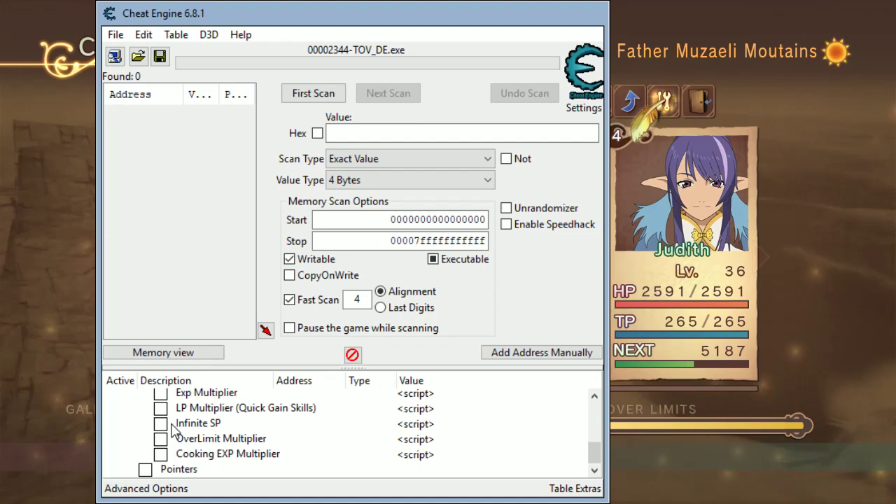
left_click(145, 469)
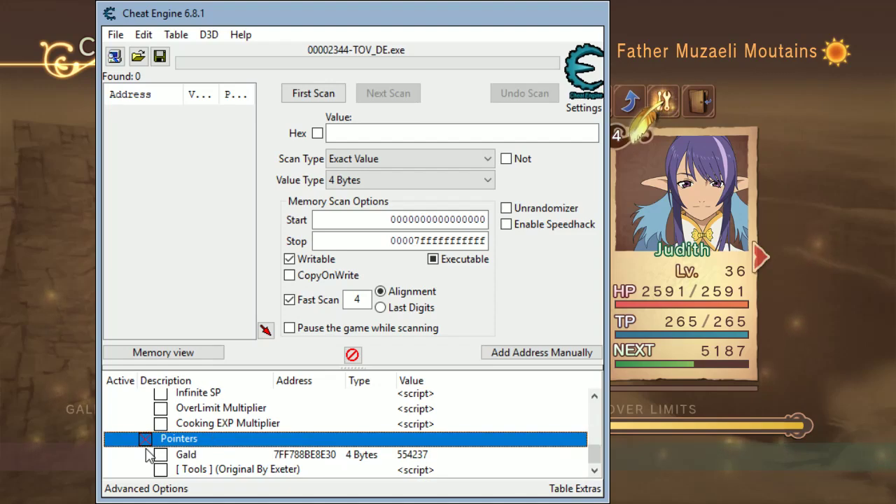
left_click(168, 471)
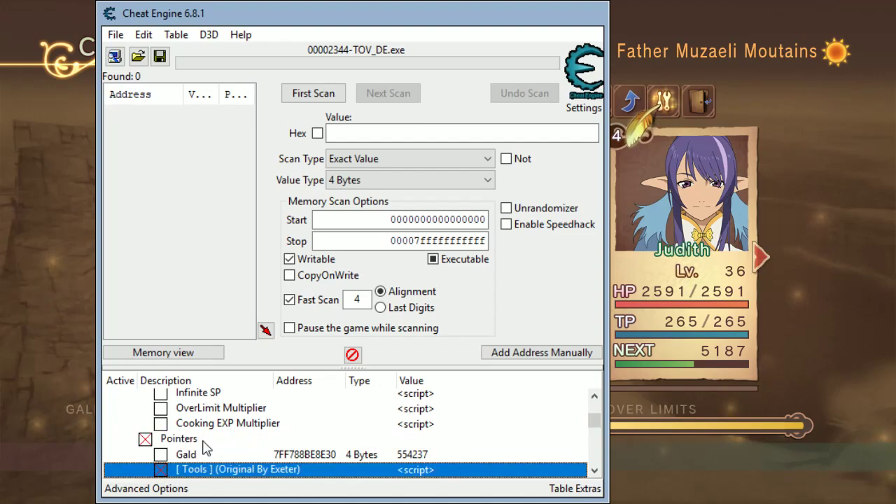
left_click(158, 469)
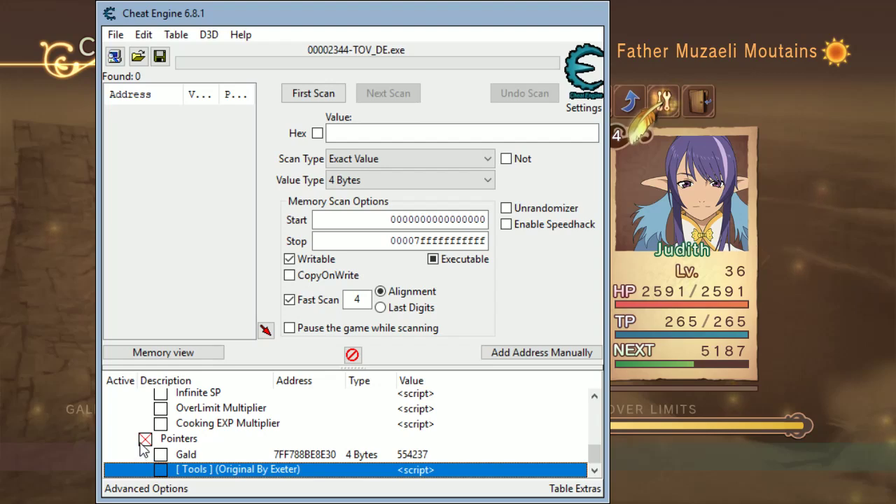
left_click(145, 440)
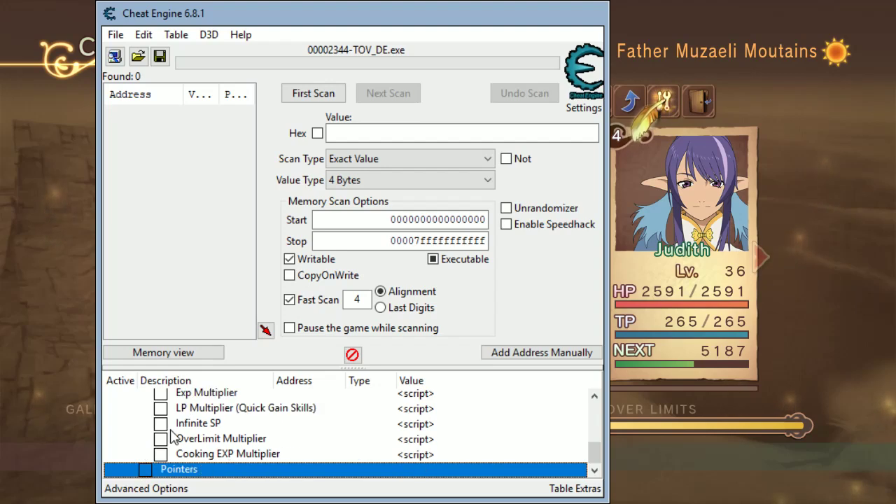
Activate the Character Data script at the start of the cheat table
scroll(174, 424, "up", 5)
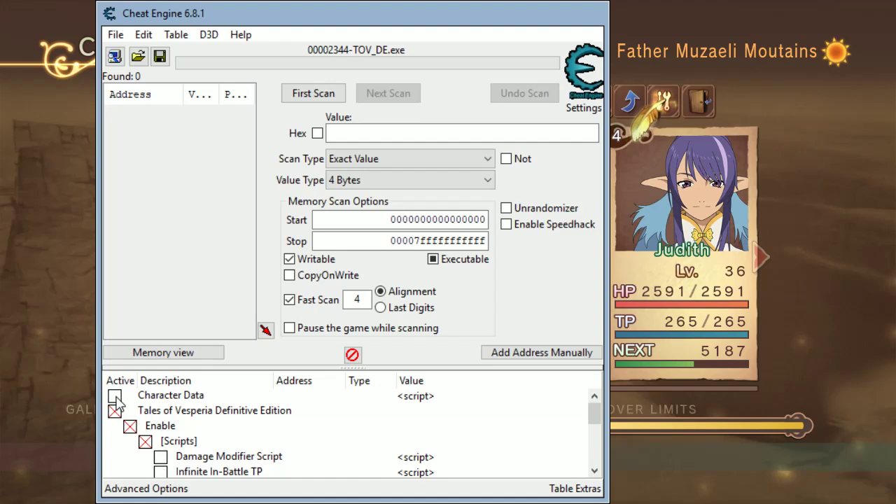
scroll(171, 423, "down", 10)
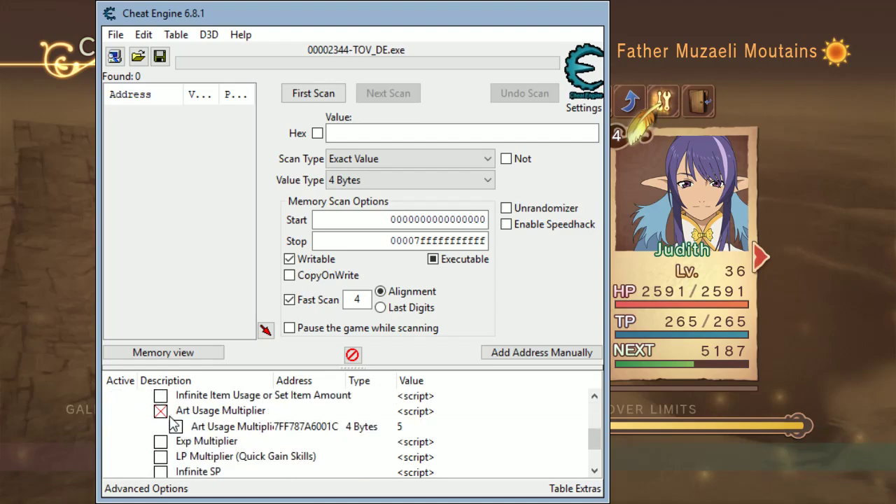
scroll(171, 424, "down", 1)
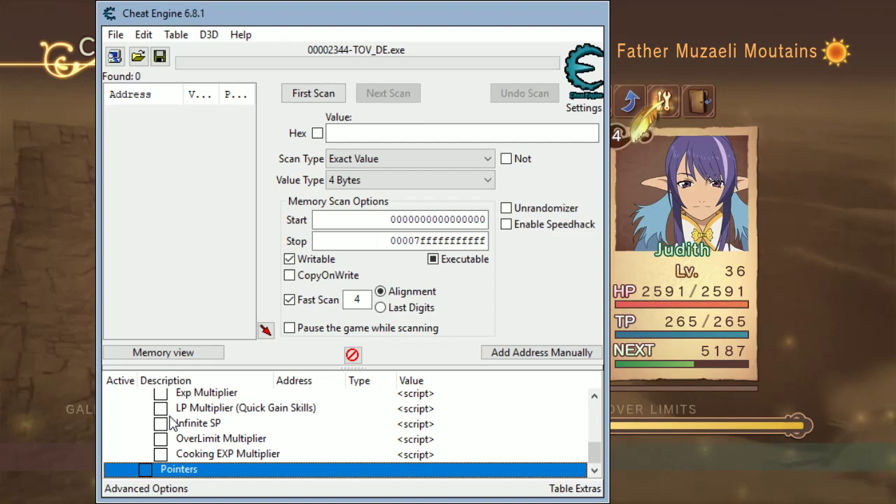
scroll(171, 423, "up", 10)
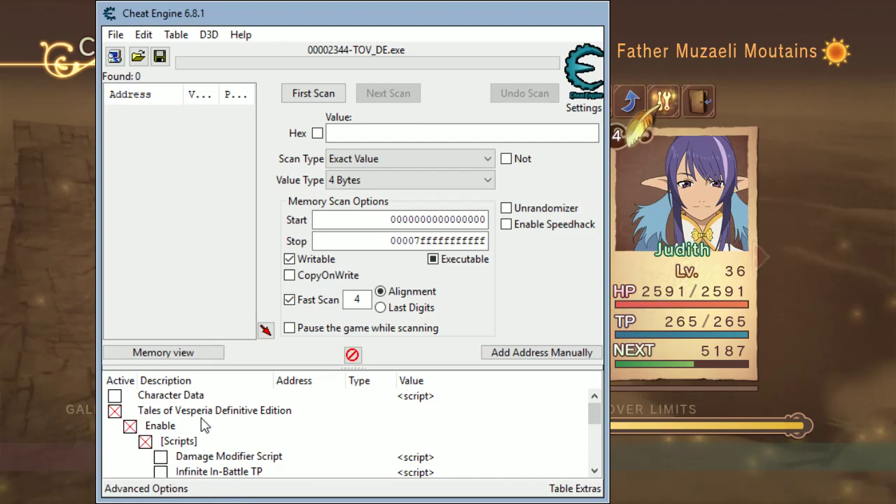
left_click(115, 398)
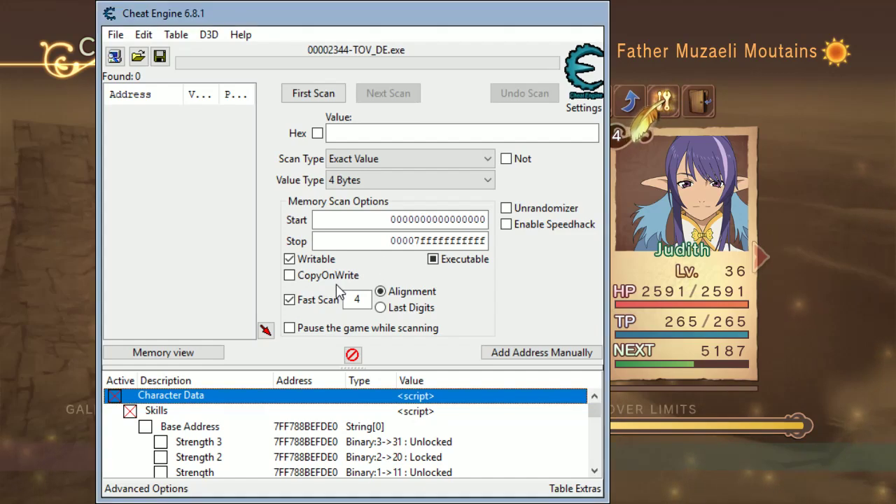
Examine the skill entries under Character Data and their locked or unlocked values
scroll(315, 447, "down", 1)
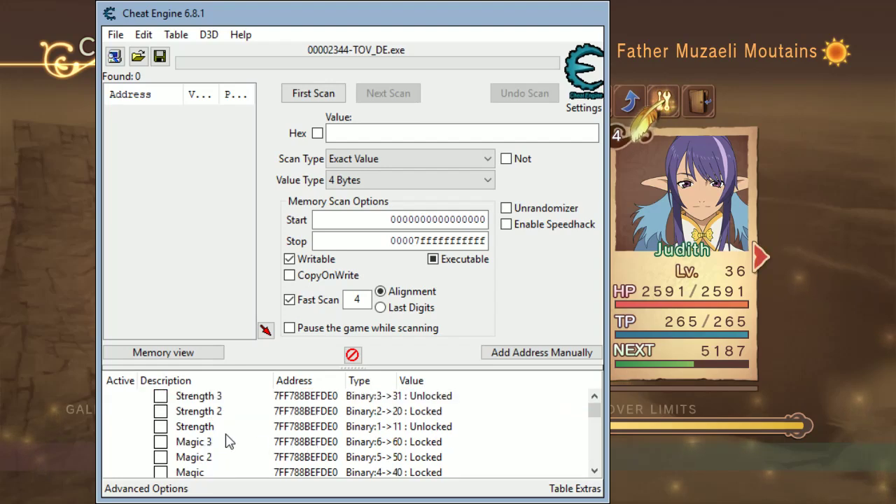
scroll(216, 431, "down", 4)
scroll(214, 430, "down", 2)
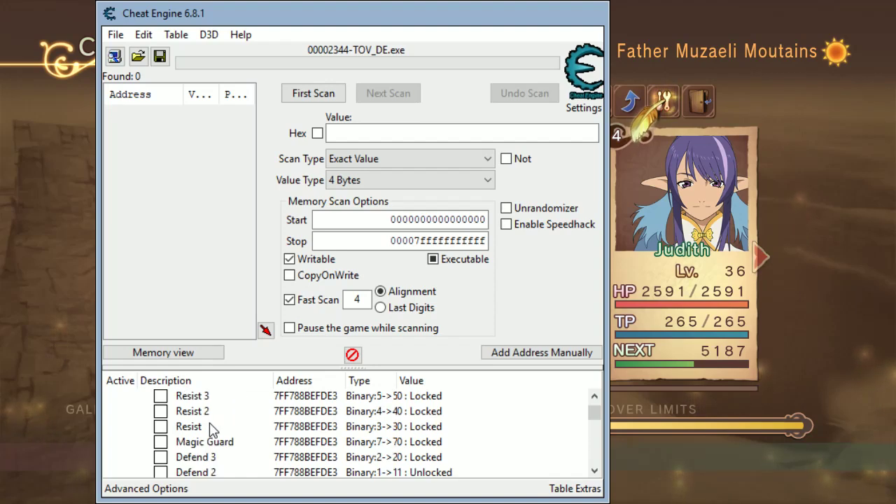
scroll(221, 436, "down", 1)
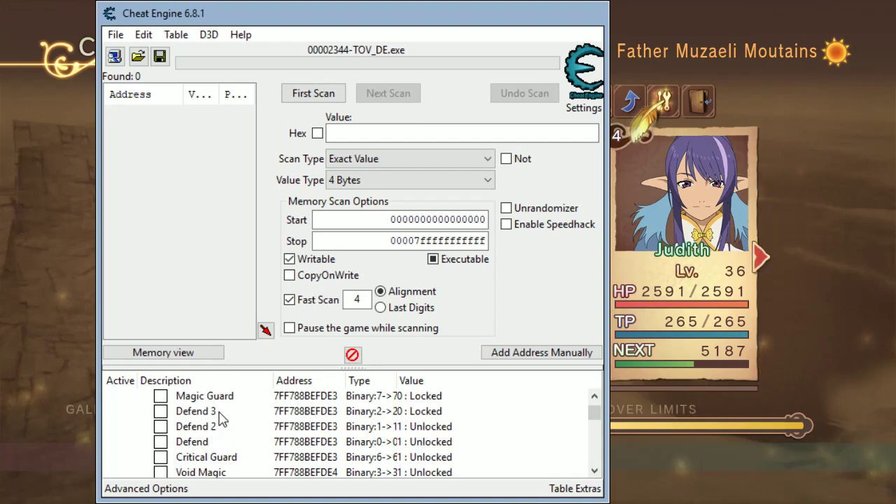
scroll(231, 443, "down", 2)
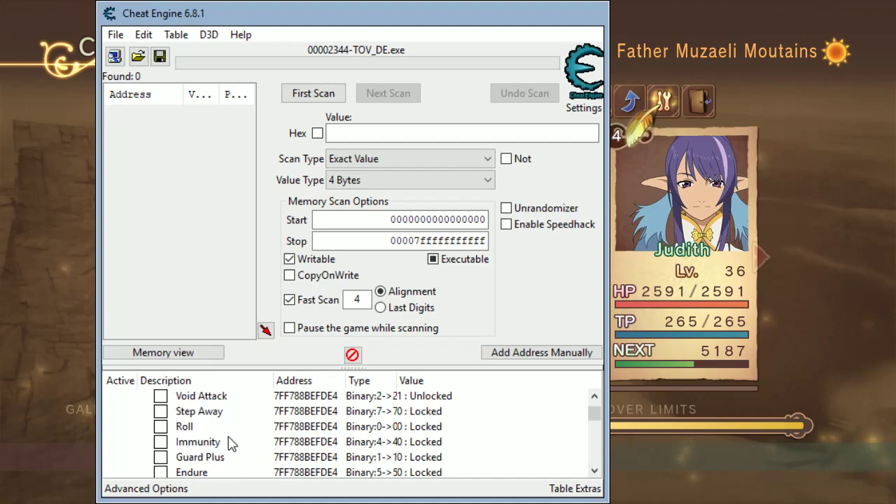
scroll(235, 432, "down", 6)
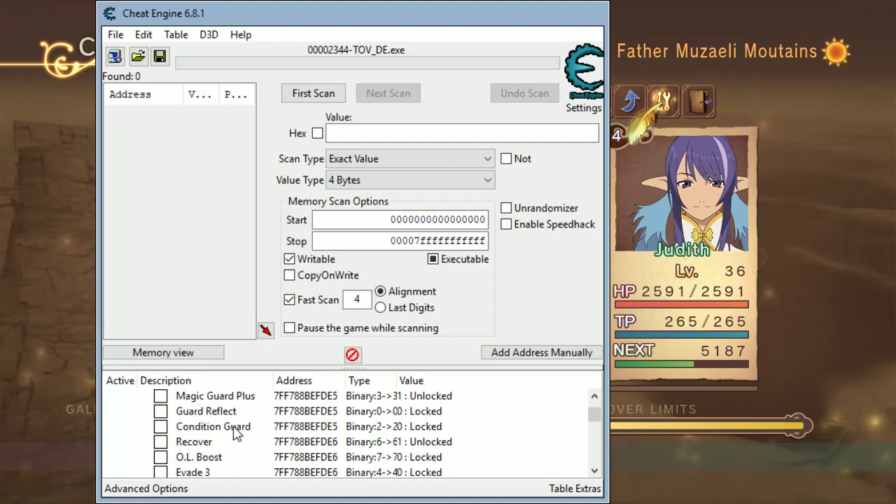
scroll(237, 434, "down", 8)
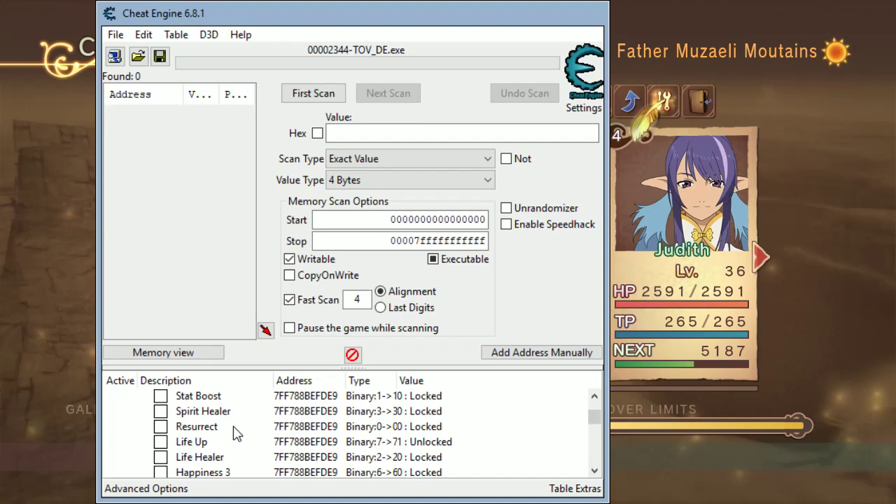
scroll(237, 434, "down", 8)
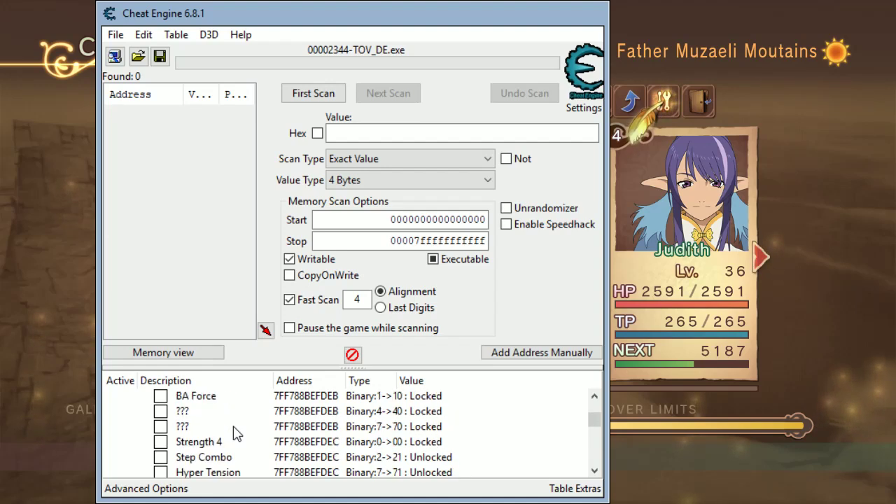
scroll(236, 434, "down", 8)
scroll(236, 434, "down", 1)
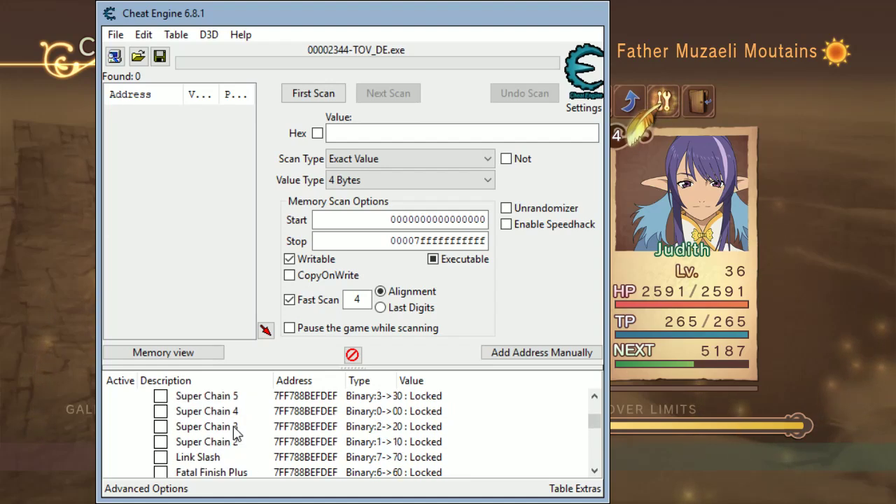
scroll(237, 434, "up", 1)
scroll(237, 434, "down", 1)
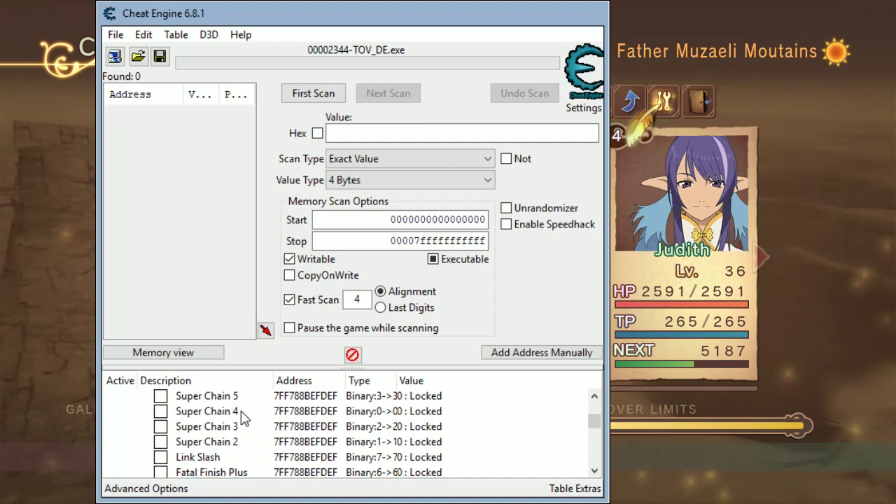
scroll(243, 418, "down", 1)
scroll(244, 418, "down", 3)
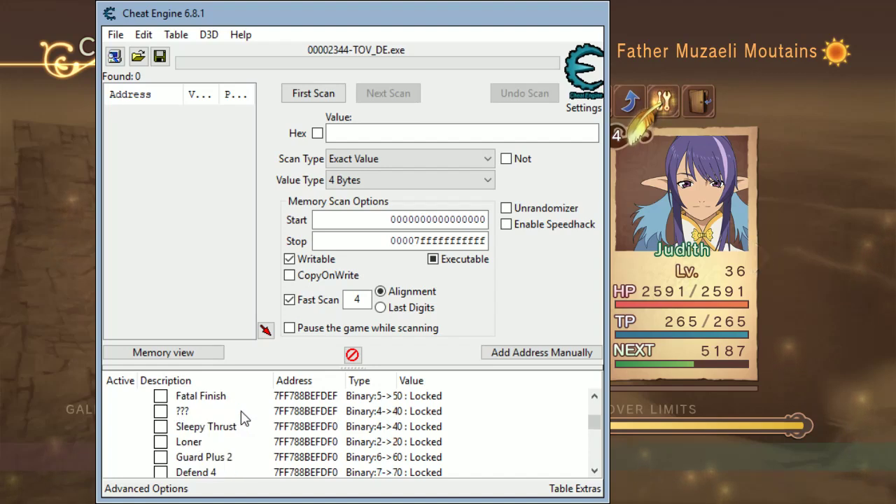
scroll(236, 411, "up", 1)
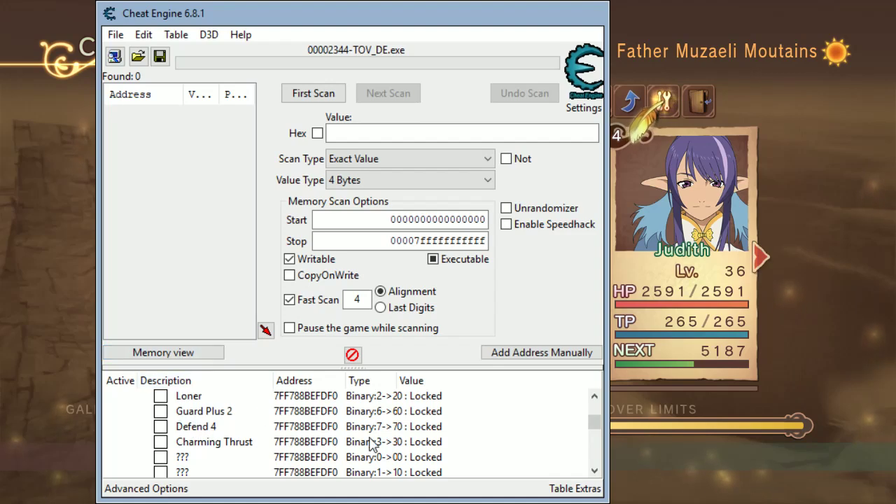
scroll(245, 416, "down", 5)
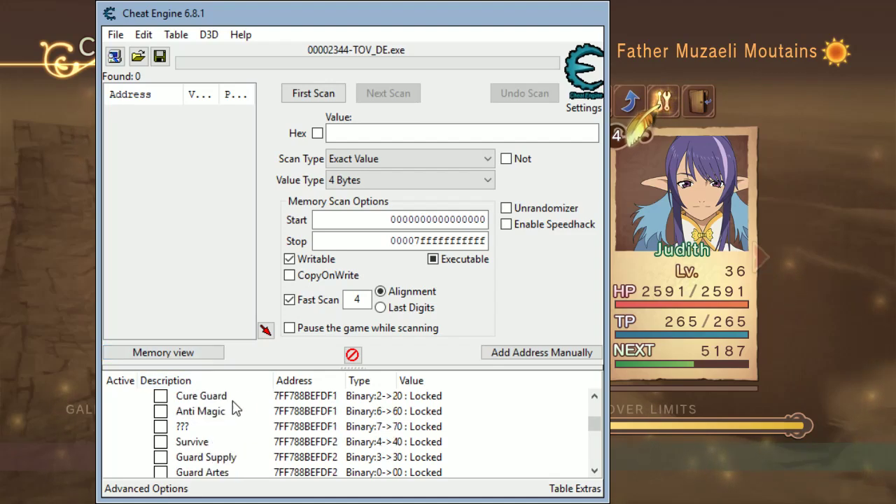
scroll(237, 408, "down", 6)
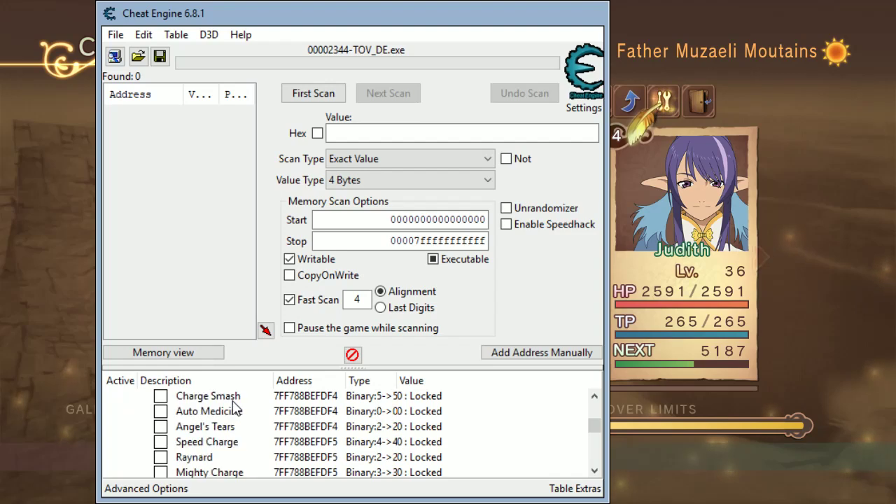
scroll(237, 408, "down", 6)
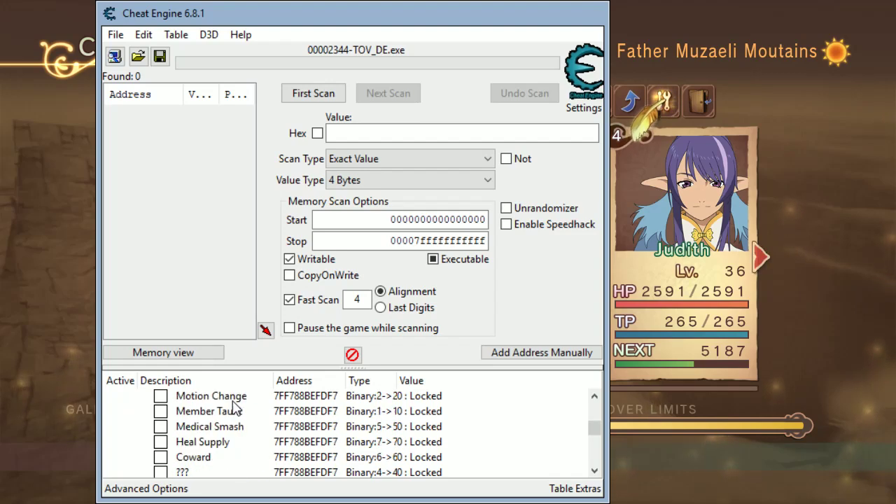
scroll(237, 408, "down", 6)
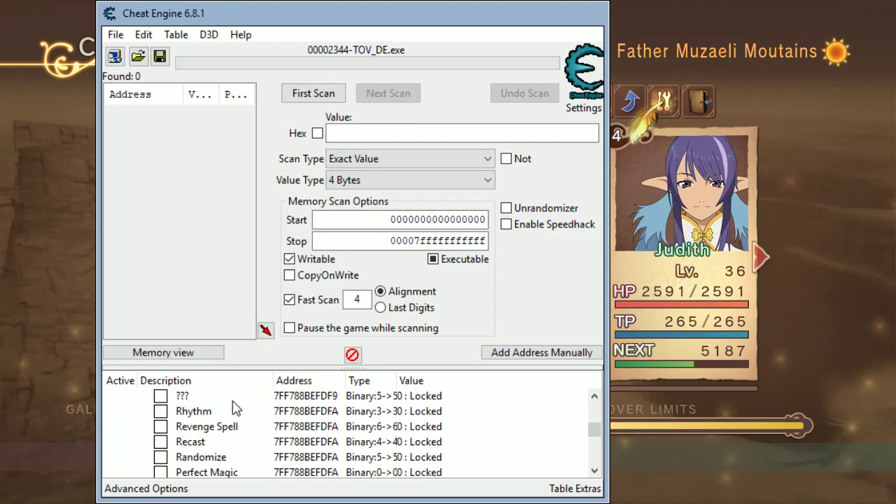
Activate the Step Cancel skill entry with its value at Unlocked, and switch to the Tales of Vesperia game
scroll(237, 409, "down", 3)
scroll(235, 408, "down", 8)
scroll(235, 408, "down", 1)
left_click(163, 398)
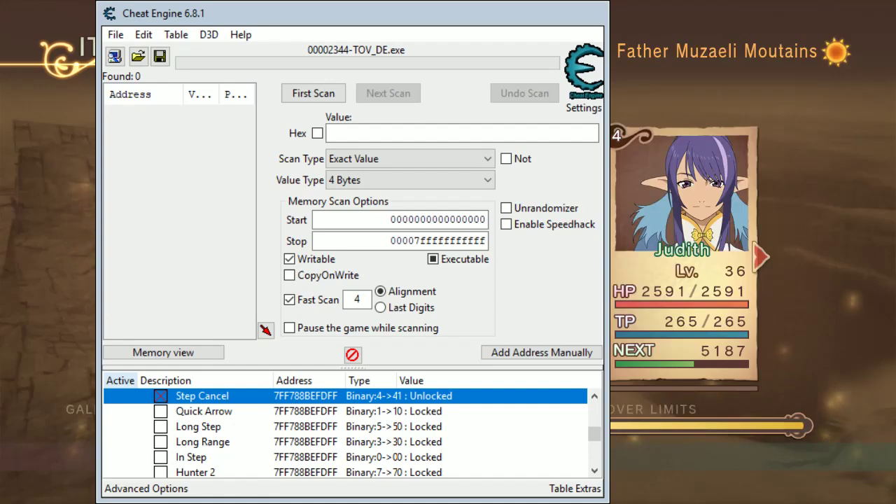
key("alt+Tab")
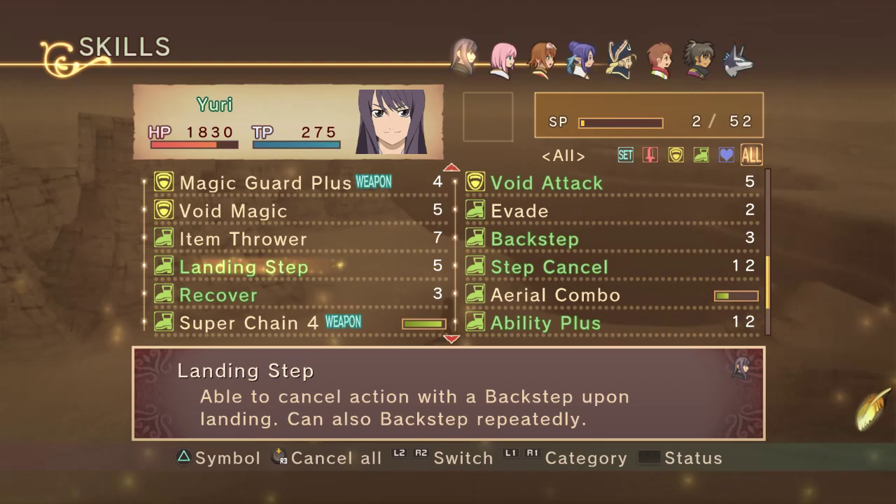
Highlight the Step Cancel skill in Yuri's skill list to read its description
key("Up")
key("Down")
key("Right")
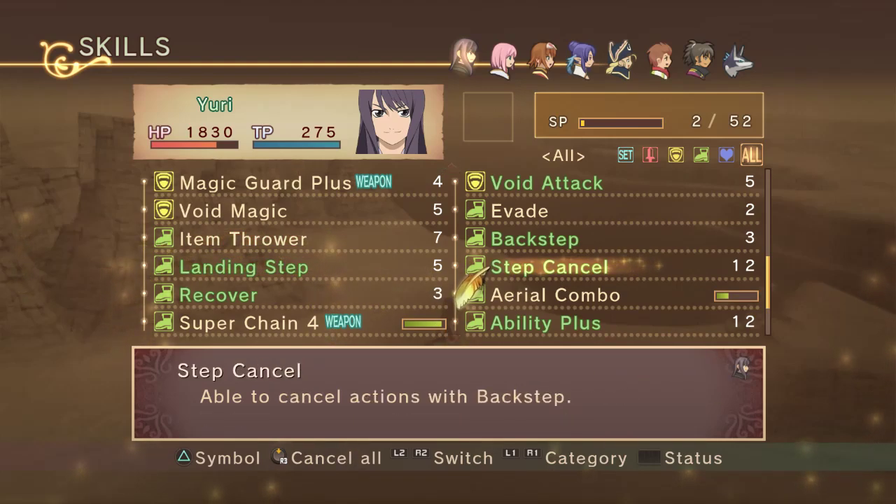
Leave Yuri's skill list and the main menu, and try out the unlocked skill in a field battle
key("Escape")
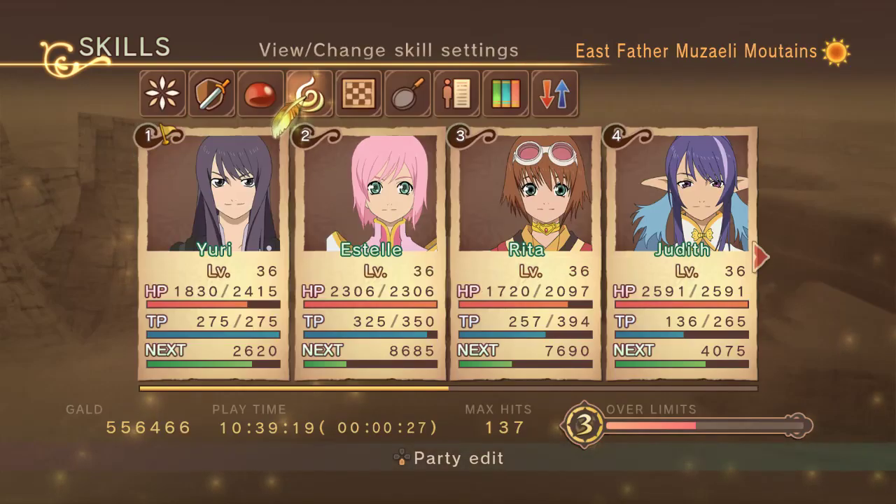
key("Escape")
key("Up")
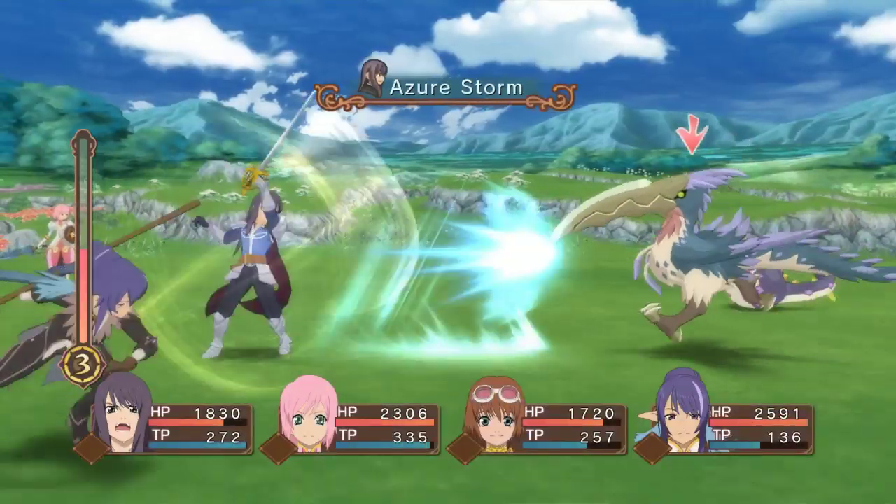
key("Up")
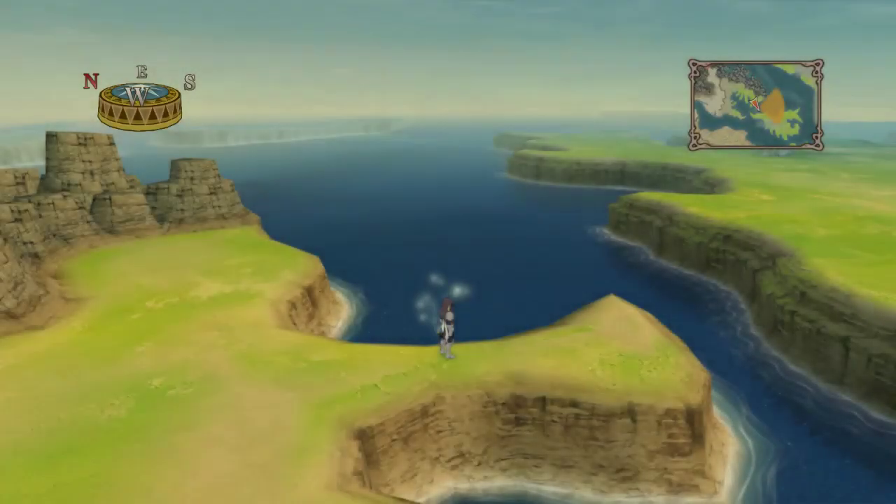
Reopen the game's main menu and enter Yuri's skill settings
key("Escape")
key("Right")
key("Right")
key("Right")
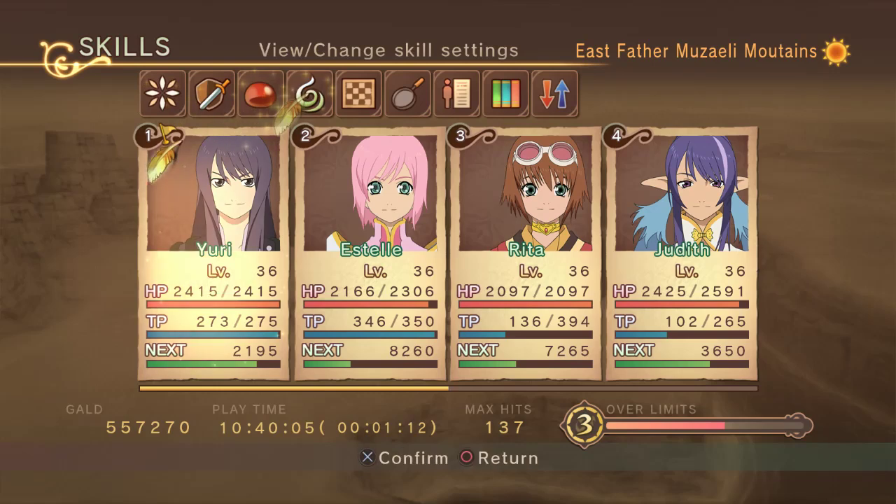
key("Return")
Look through Yuri's full skill list and highlight Step Cancel again to review the skill
key("Down")
key("Down")
key("Down")
key("Down")
key("Down")
key("Down")
key("Down")
key("Down")
key("Down")
key("Down")
key("Down")
key("Down")
key("Down")
key("Down")
key("Down")
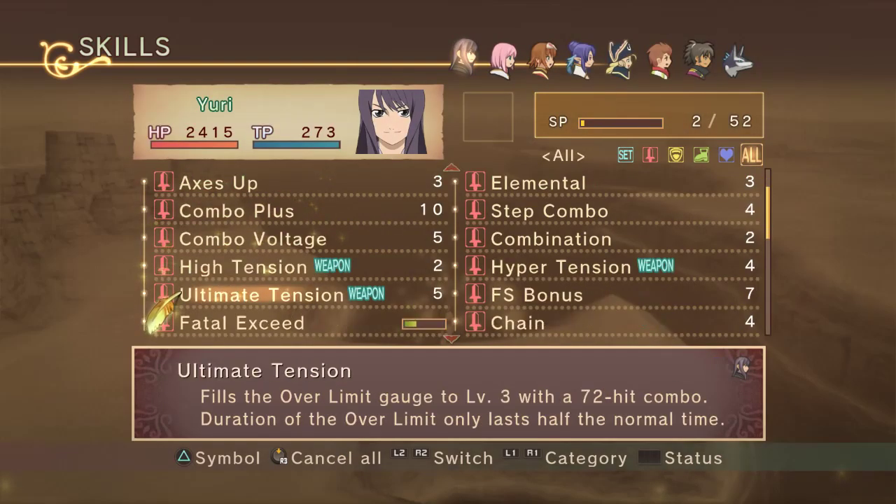
key("Down")
key("Down")
key("Down")
key("Down")
key("Down")
key("Down")
key("Down")
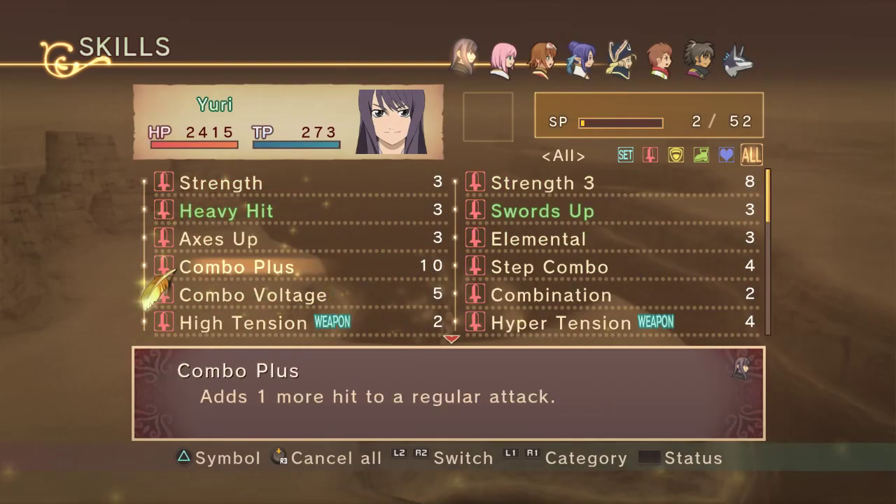
key("Up")
key("Up")
key("Up")
key("Up")
key("Up")
key("Up")
key("Up")
key("Up")
key("Up")
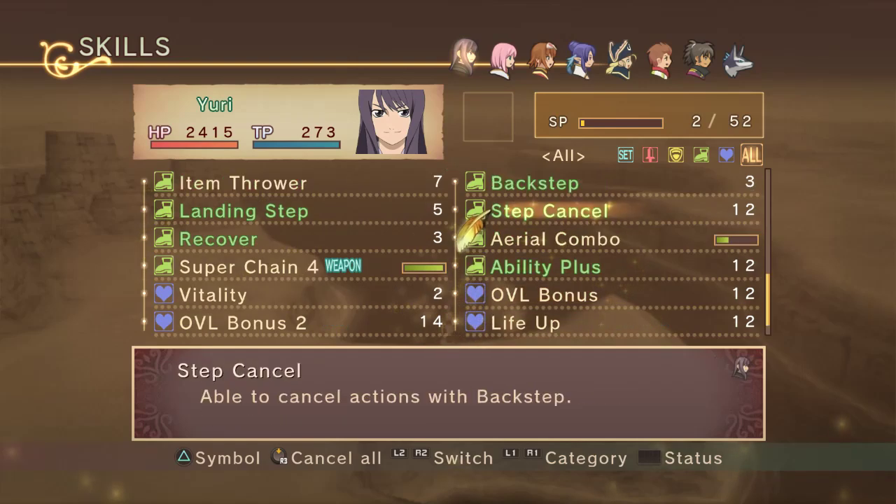